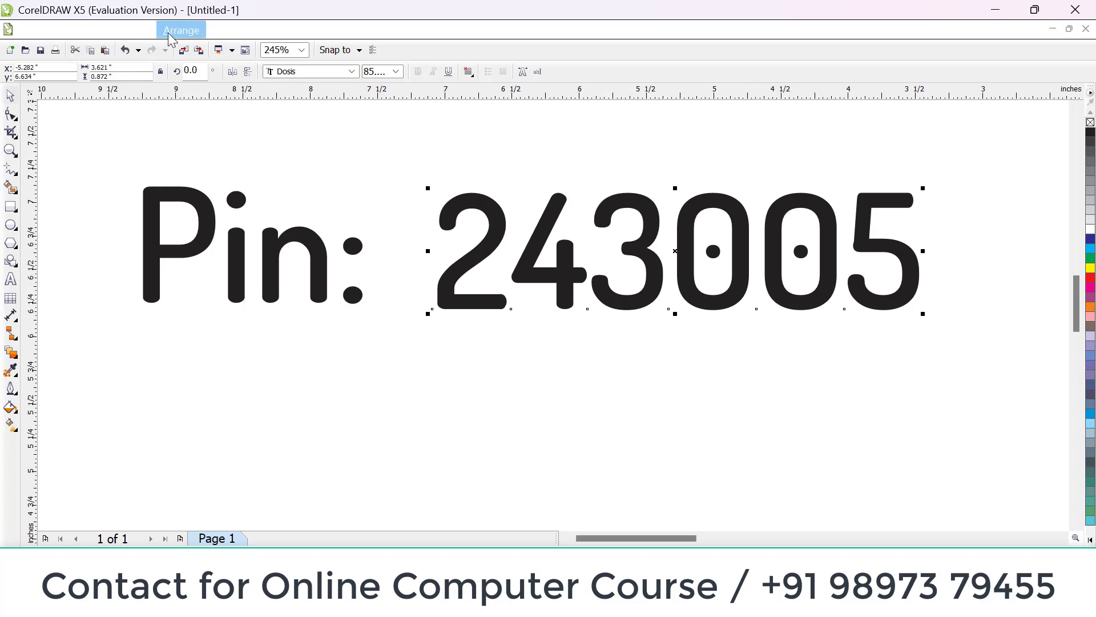
# Step: Break the artistic text of the number following "Pin:" apart into separate characters
pyautogui.click(171, 32)
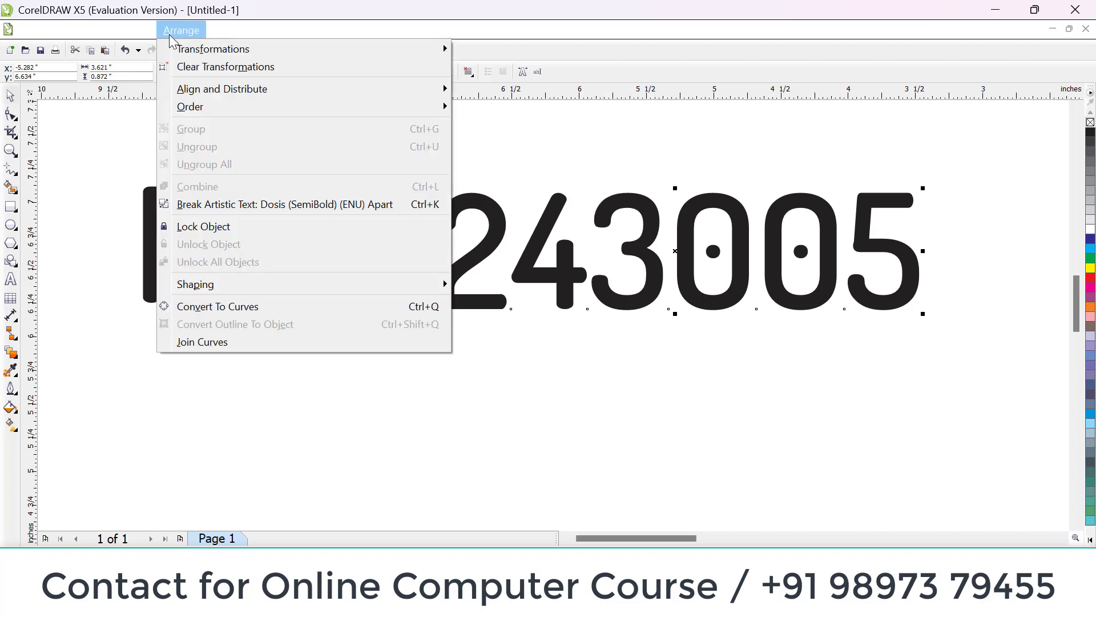
pyautogui.click(200, 205)
pyautogui.click(399, 154)
# Step: Move the separated digits individually: the first leftward, second and fourth downward, third and fifth upward, and the last rightward
pyautogui.moveTo(465, 206); pyautogui.dragTo(449, 203)
pyautogui.moveTo(522, 225); pyautogui.dragTo(524, 304)
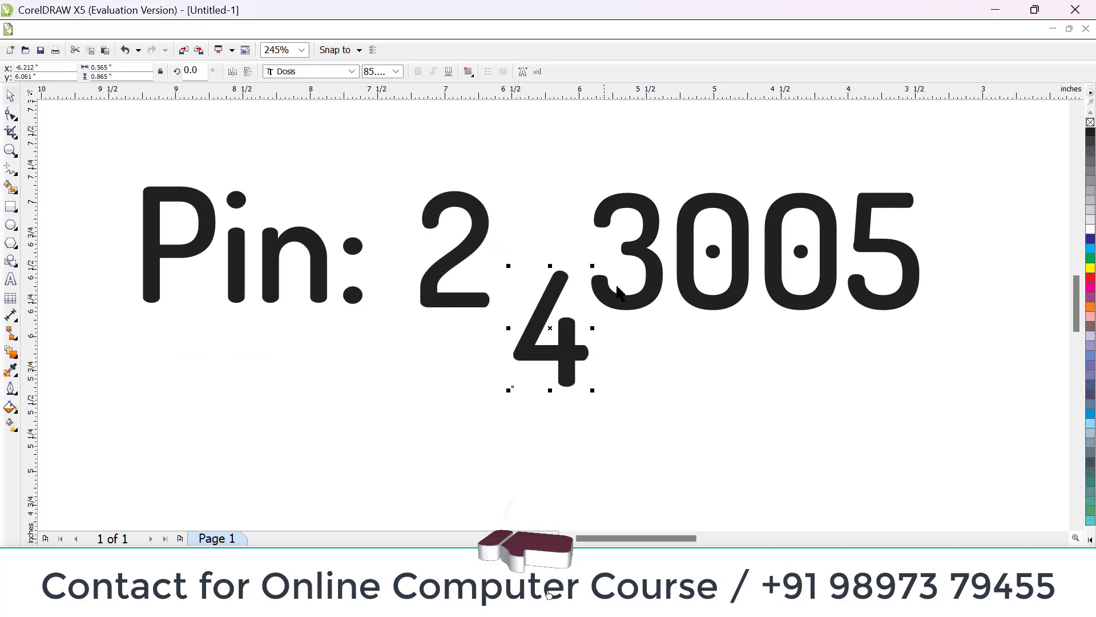
pyautogui.moveTo(649, 261); pyautogui.dragTo(642, 195)
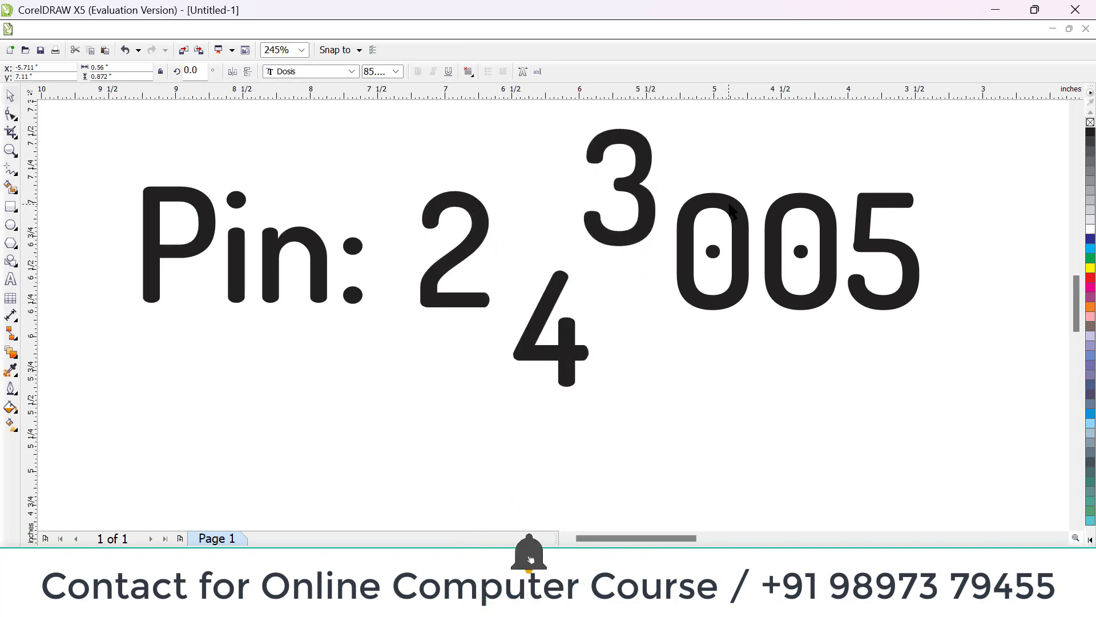
pyautogui.click(731, 258)
pyautogui.moveTo(731, 257); pyautogui.dragTo(721, 321)
pyautogui.click(780, 232)
pyautogui.moveTo(779, 231); pyautogui.dragTo(771, 182)
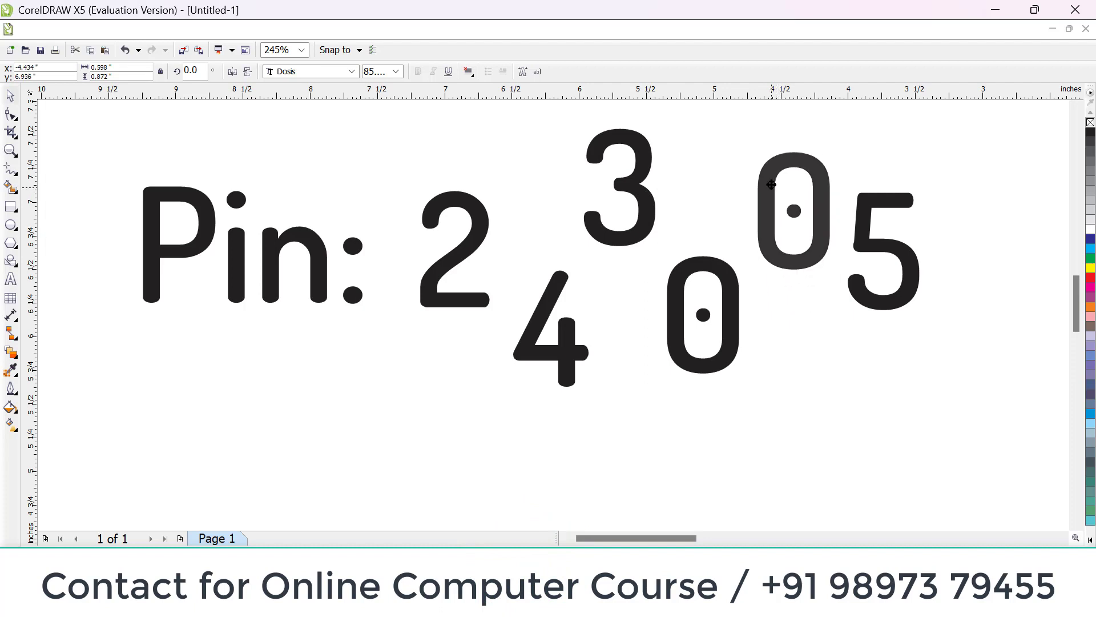
pyautogui.moveTo(864, 244); pyautogui.dragTo(901, 243)
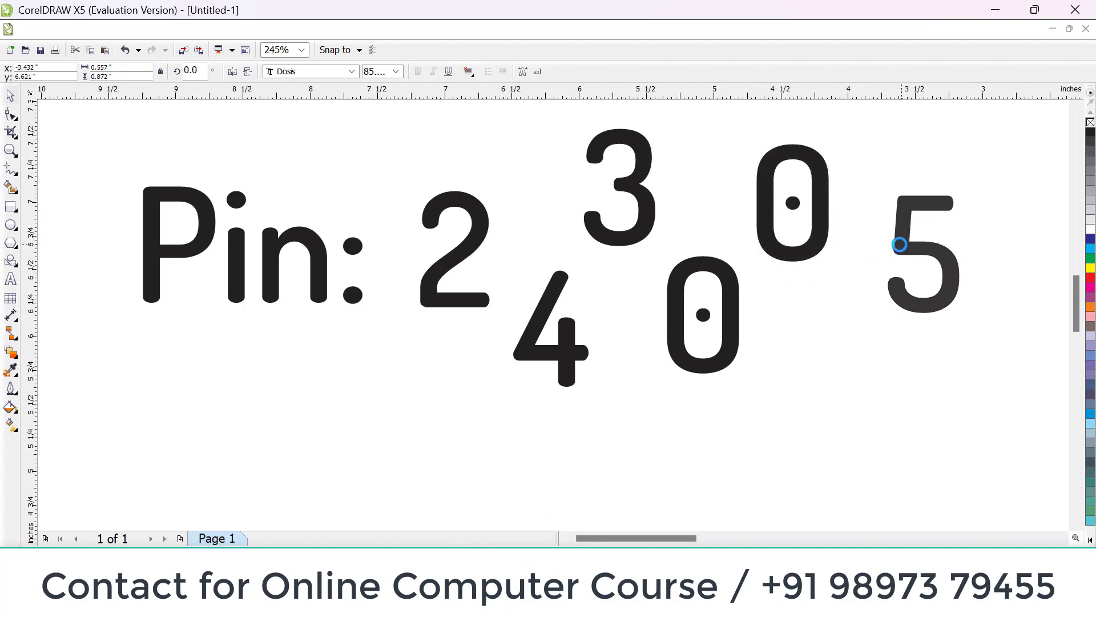
pyautogui.click(197, 34)
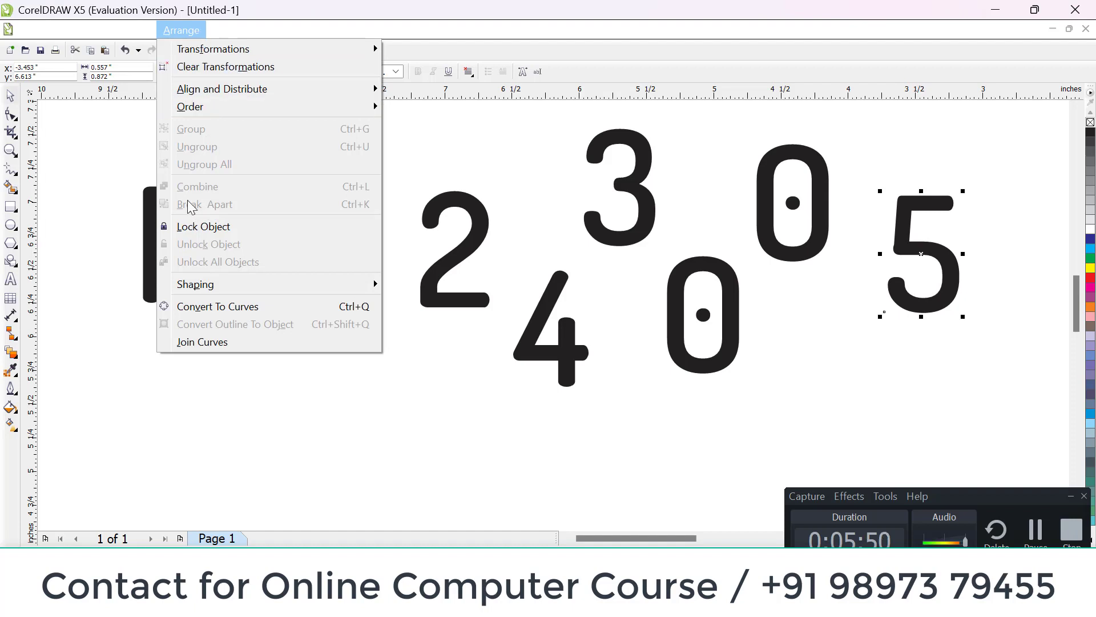
pyautogui.click(117, 163)
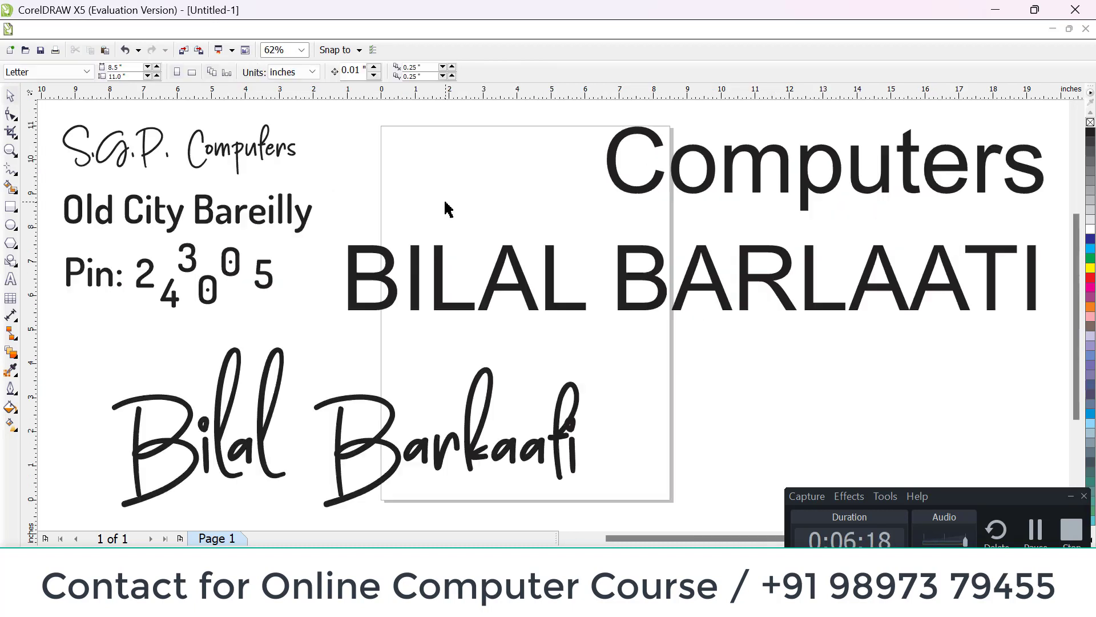
# Step: Use the Shape tool to raise alternating letters of the uppercase name text together, about 32% above the baseline
pyautogui.click(444, 262)
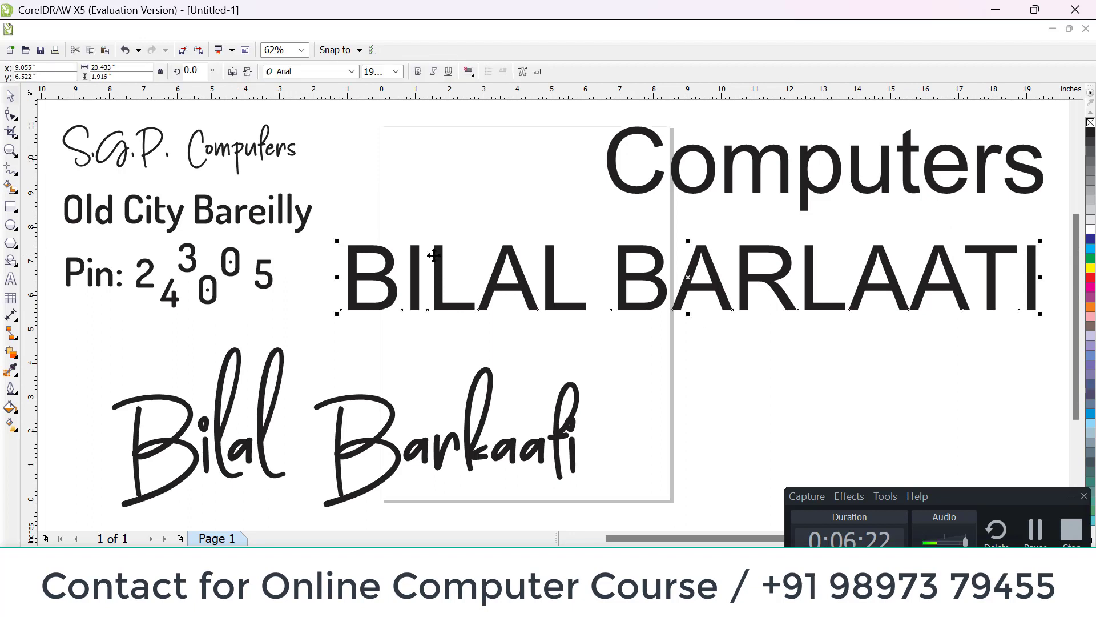
pyautogui.click(10, 113)
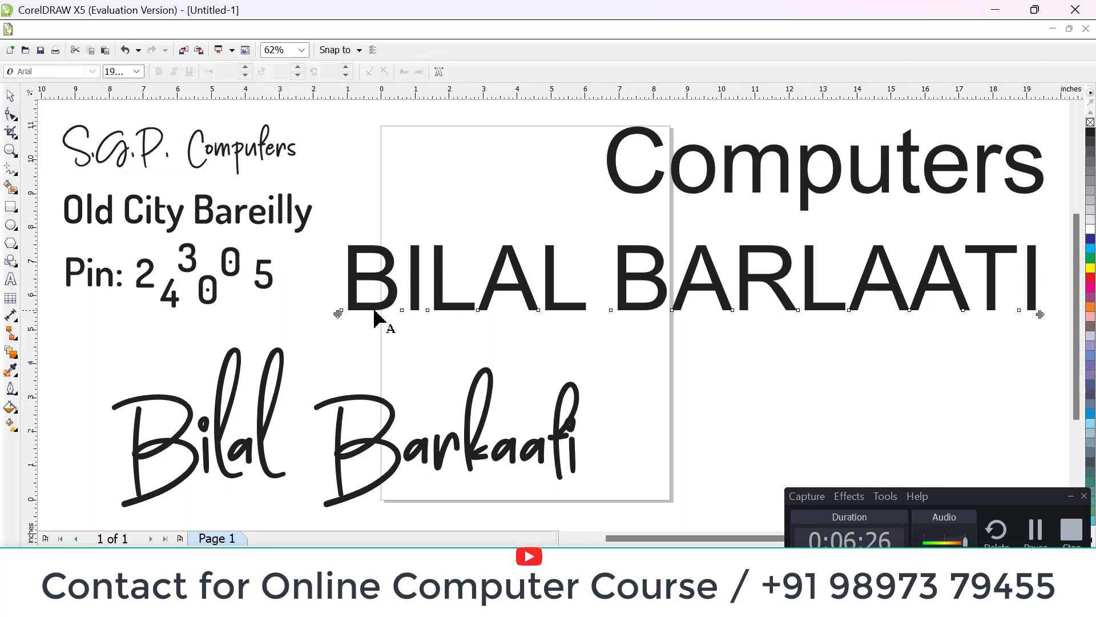
pyautogui.click(10, 150)
pyautogui.moveTo(338, 215); pyautogui.dragTo(925, 348)
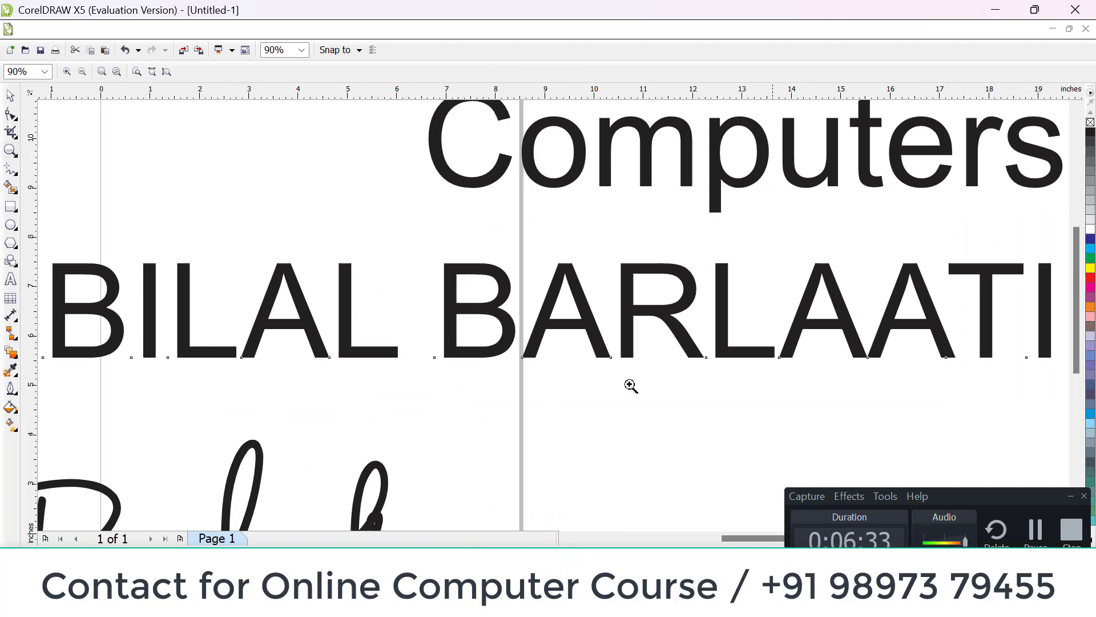
pyautogui.click(11, 115)
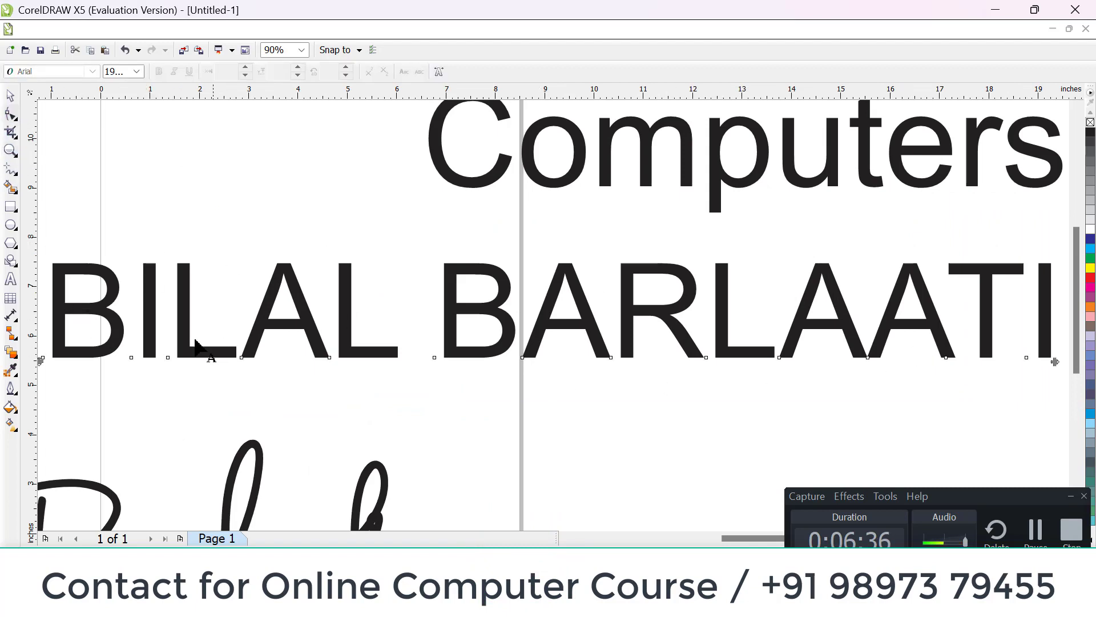
pyautogui.click(131, 360)
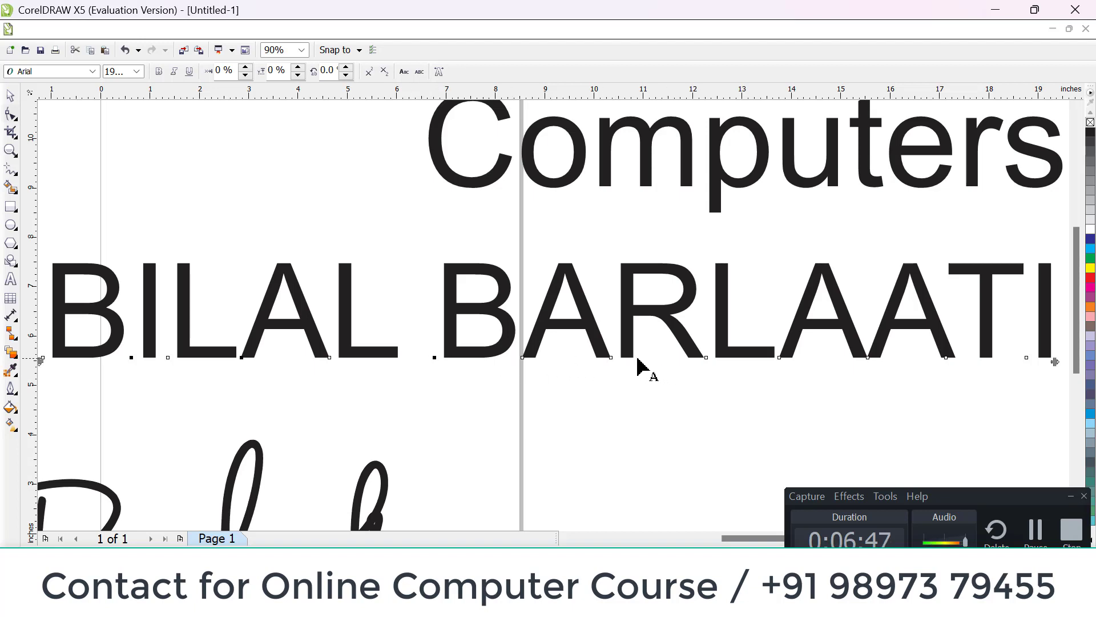
pyautogui.keyDown('shift'); pyautogui.click(706, 358); pyautogui.keyUp('shift')
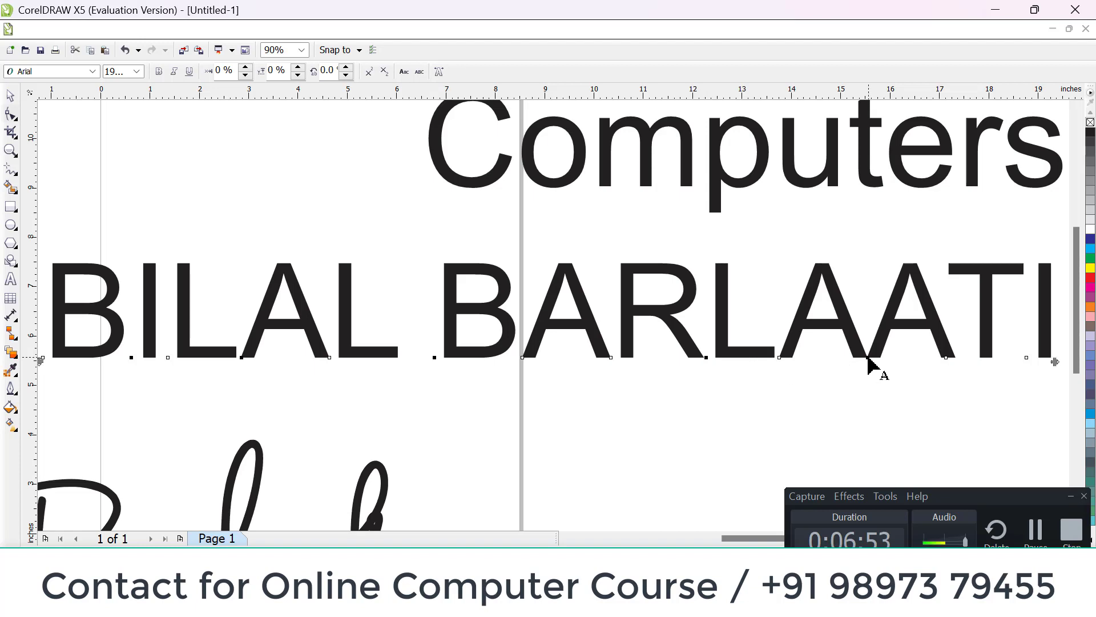
pyautogui.keyDown('shift'); pyautogui.click(1027, 358); pyautogui.keyUp('shift')
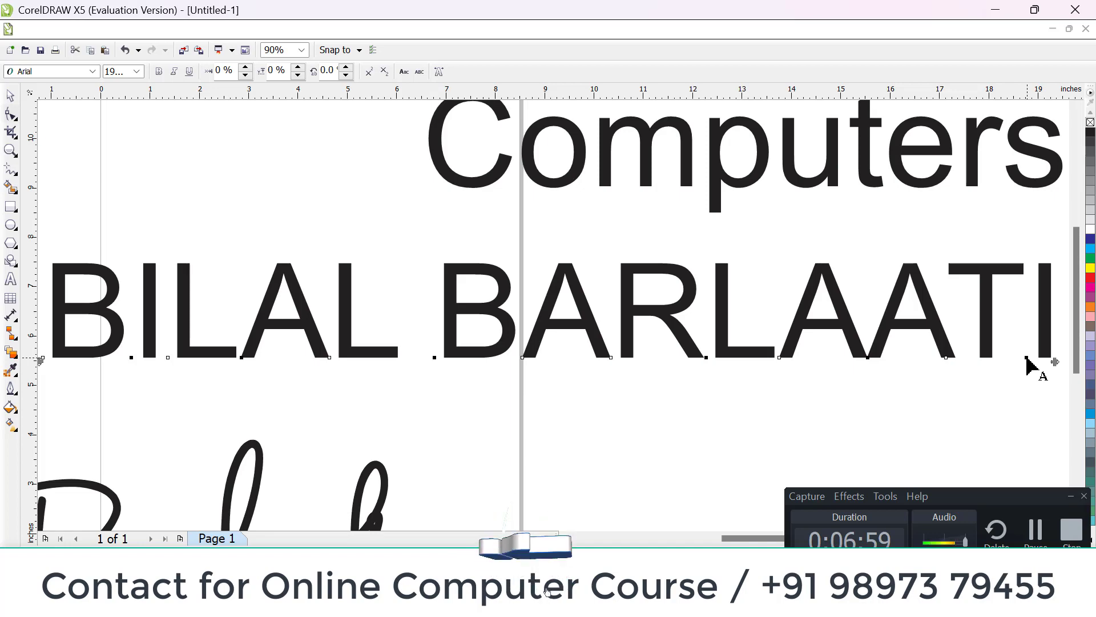
pyautogui.moveTo(1028, 364); pyautogui.dragTo(1040, 318)
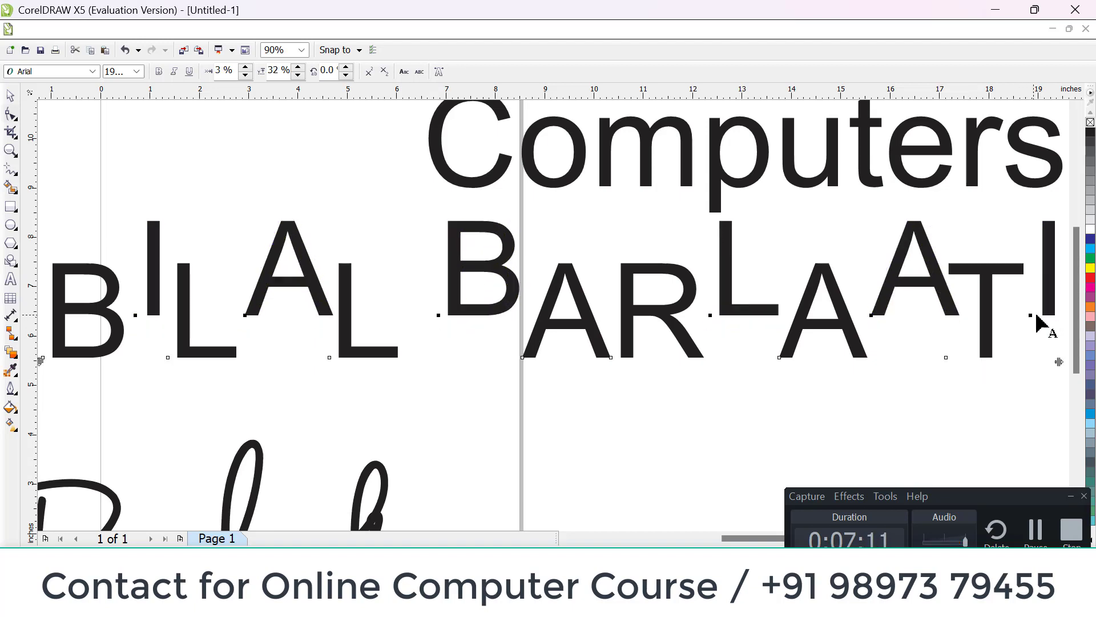
# Step: Try a red, a light gray and a medium gray fill on the raised letters of the name
pyautogui.click(1090, 278)
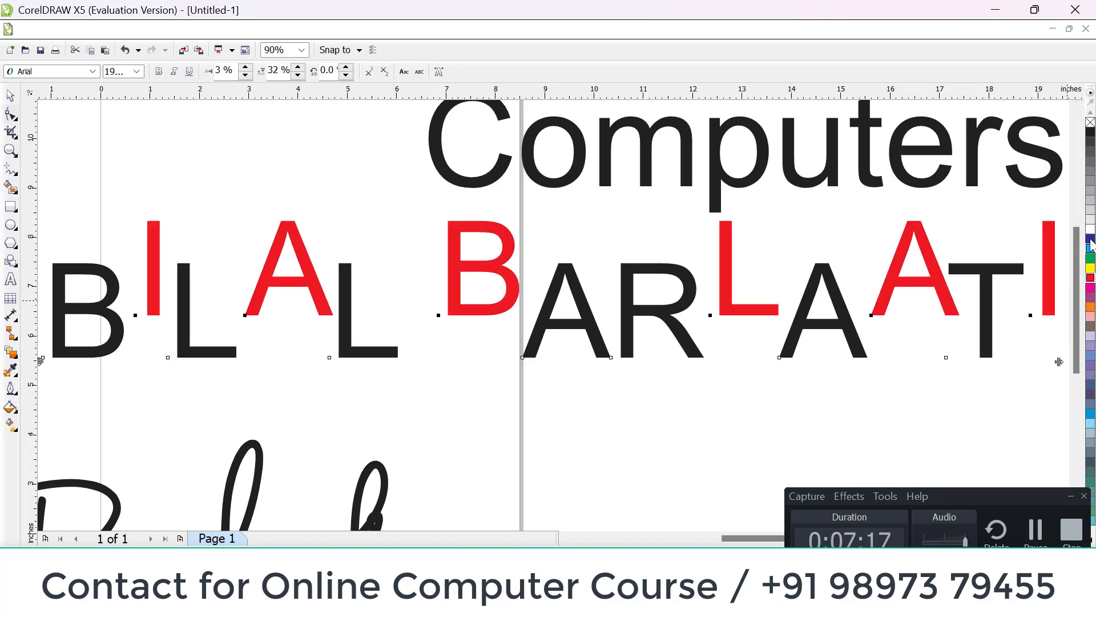
pyautogui.click(1090, 203)
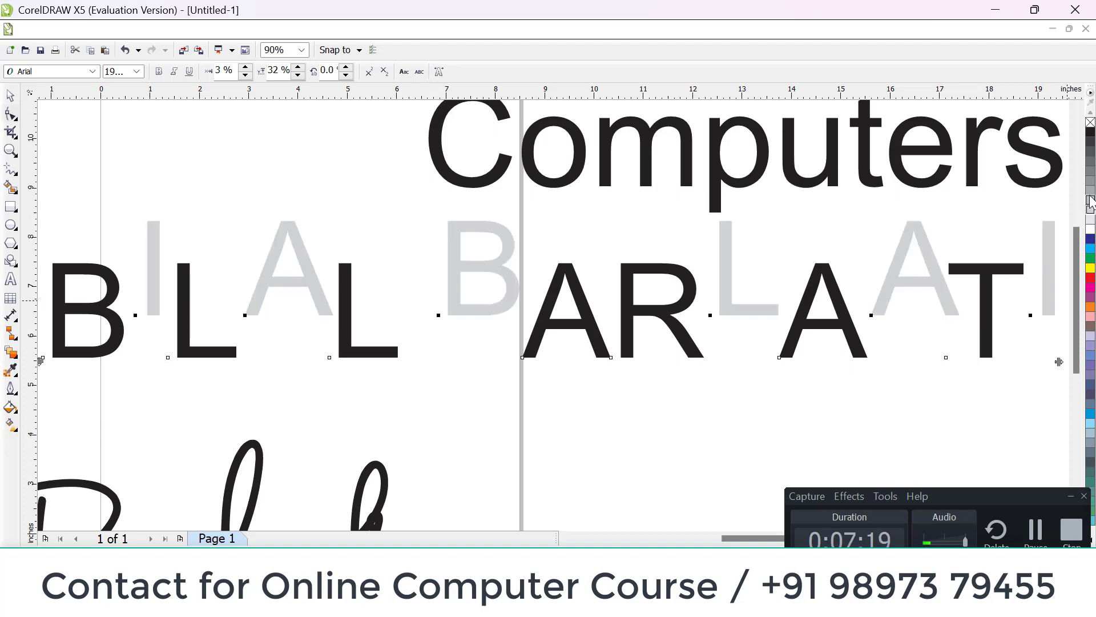
pyautogui.click(1092, 170)
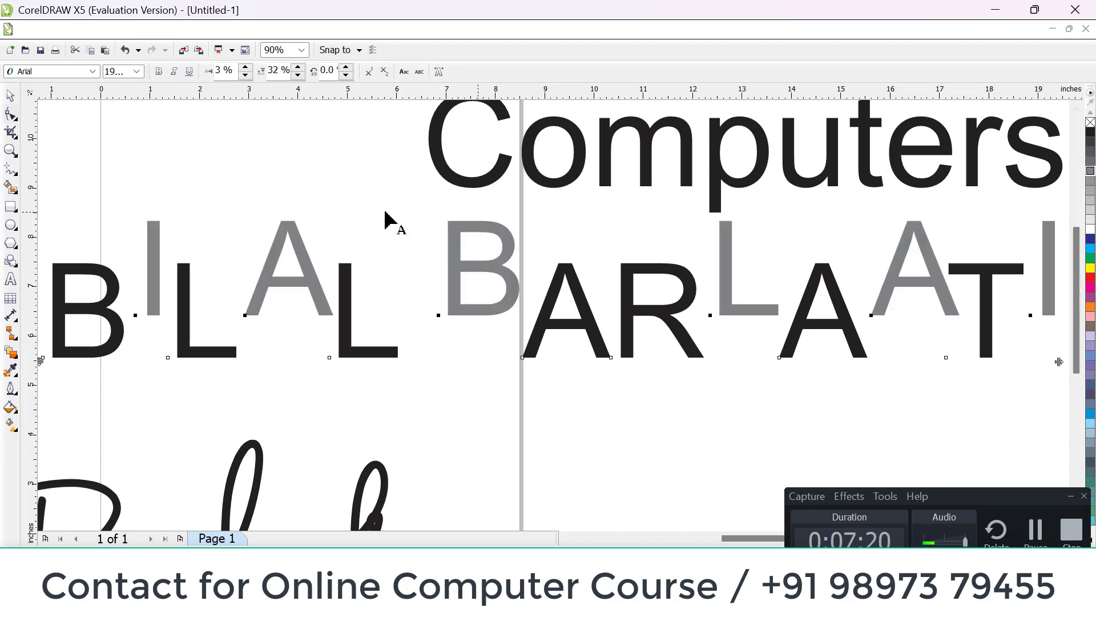
# Step: Fill the whole uppercase name text red and recolor only its raised letters green
pyautogui.click(10, 96)
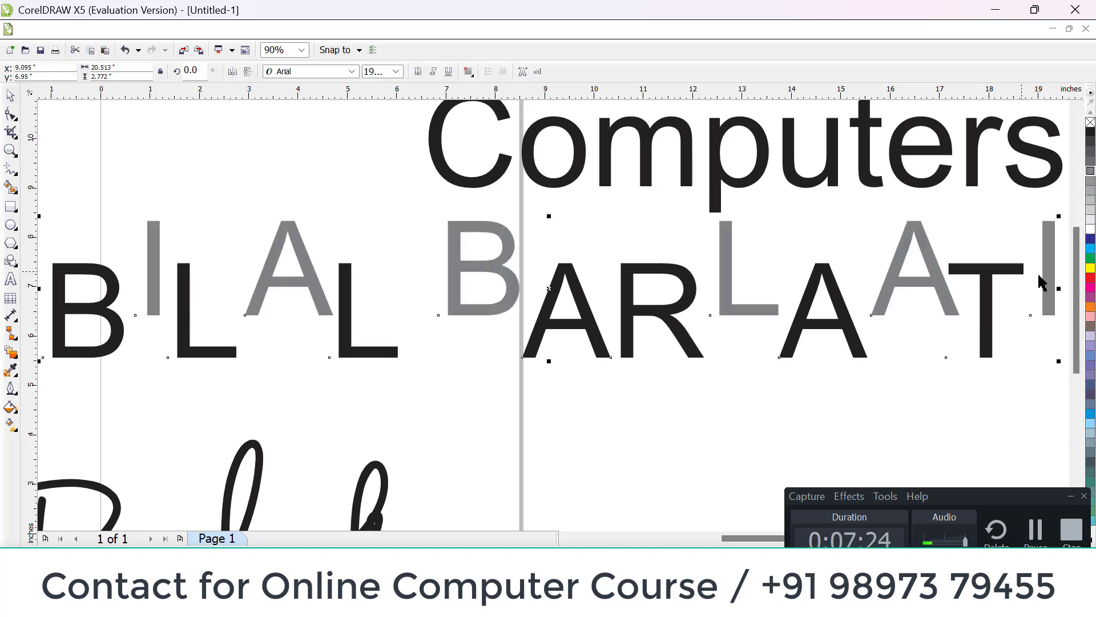
pyautogui.click(1091, 278)
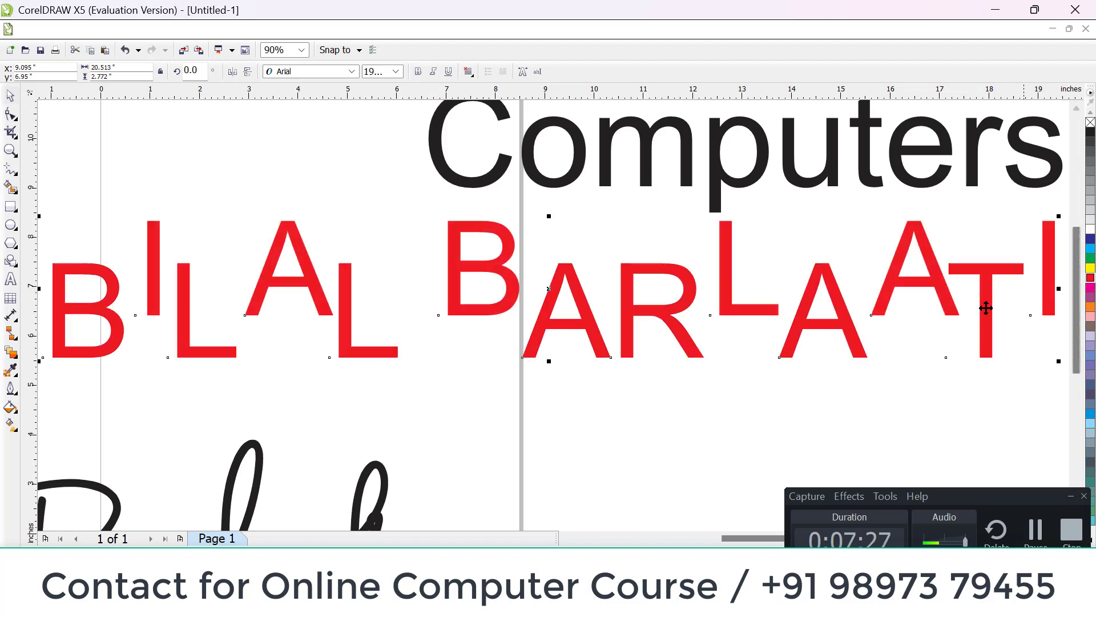
pyautogui.click(10, 114)
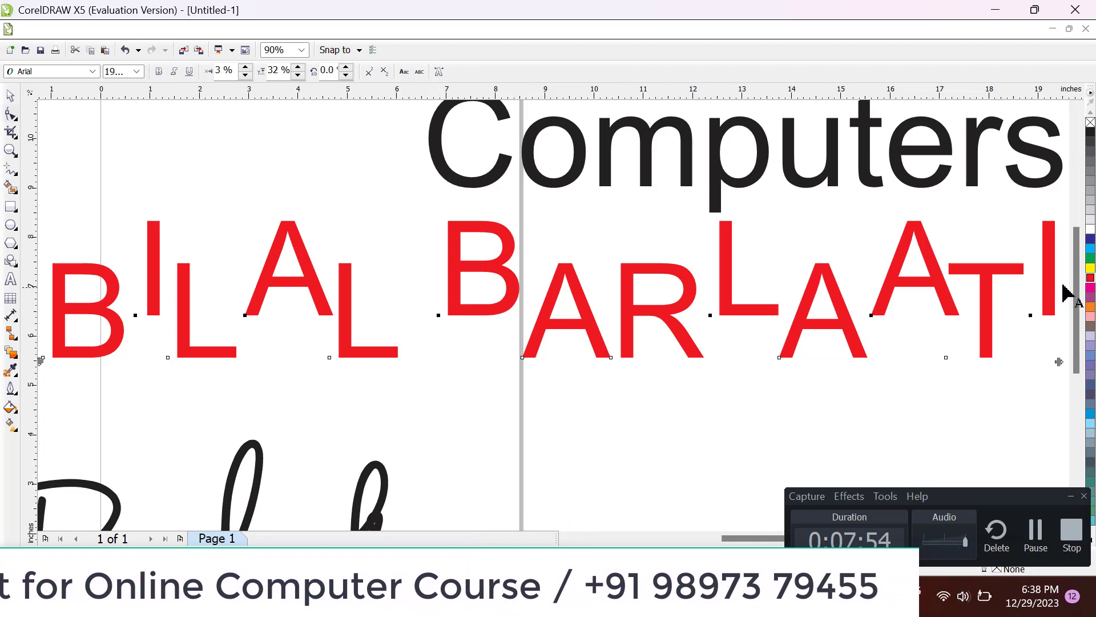
pyautogui.click(1090, 259)
pyautogui.click(110, 188)
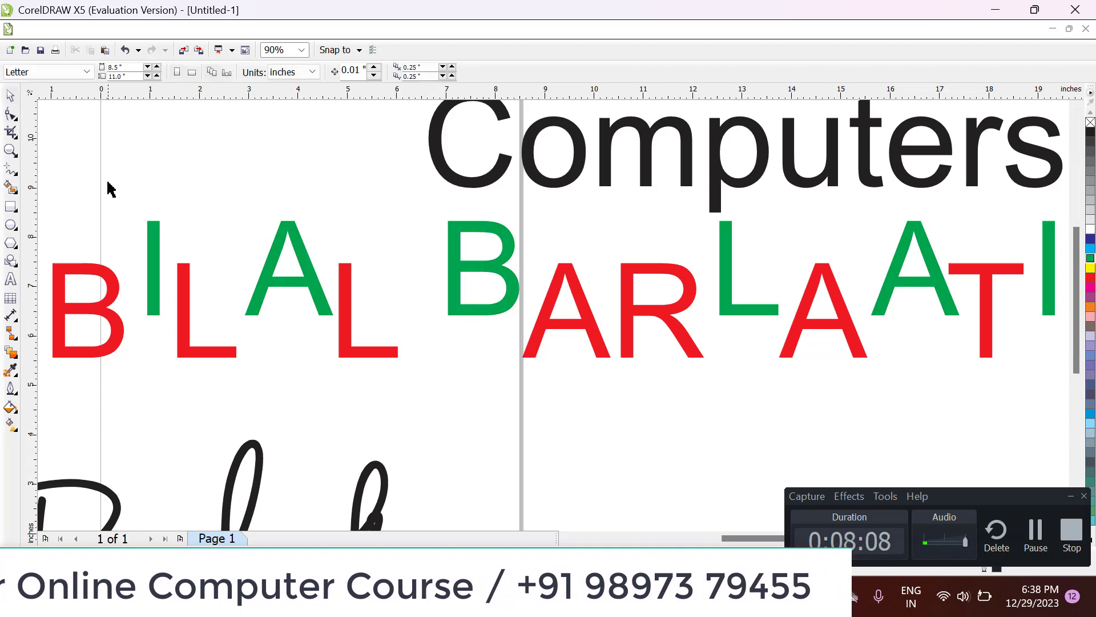
pyautogui.click(153, 240)
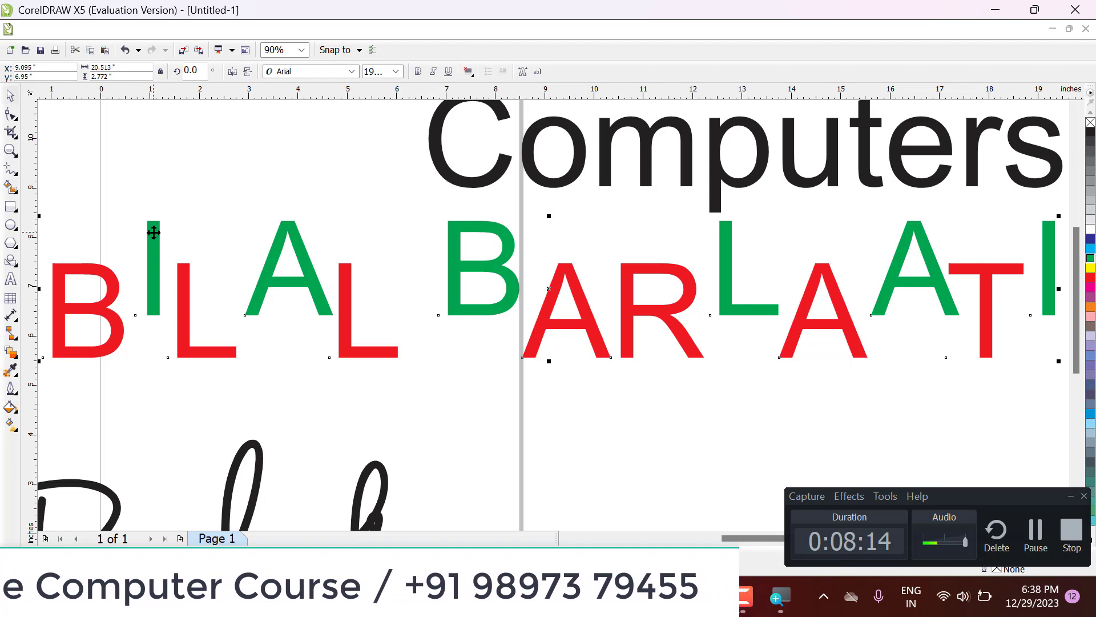
pyautogui.press('F4')
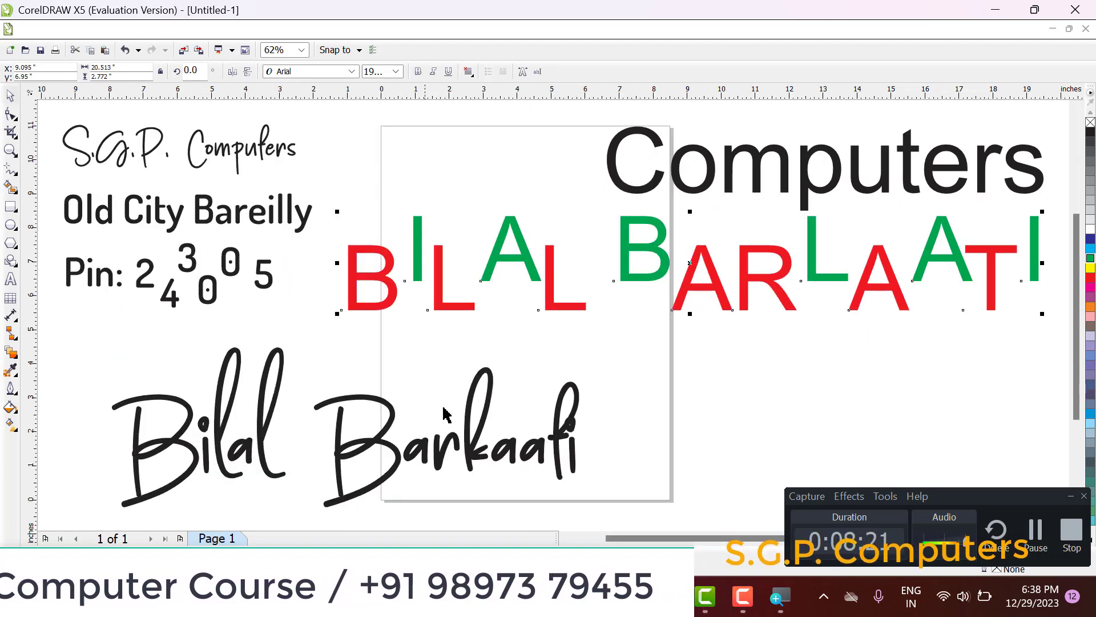
# Step: Reposition the word "Computers" above the colored name, centered at about X 9.78 and Y 11.07 inches
pyautogui.click(469, 438)
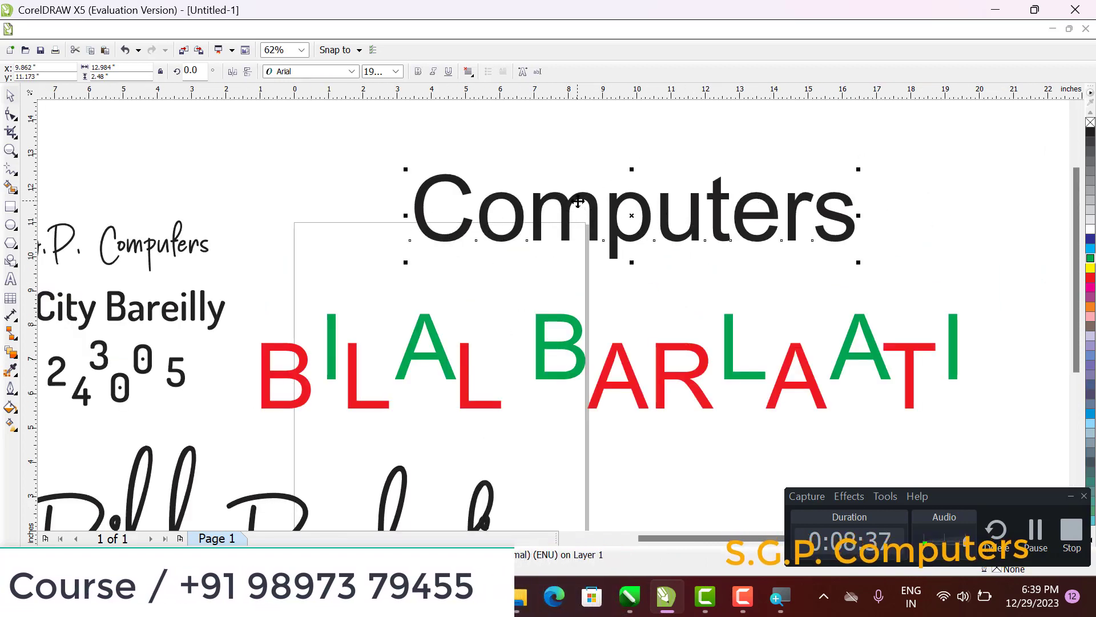
pyautogui.moveTo(577, 197); pyautogui.dragTo(577, 198)
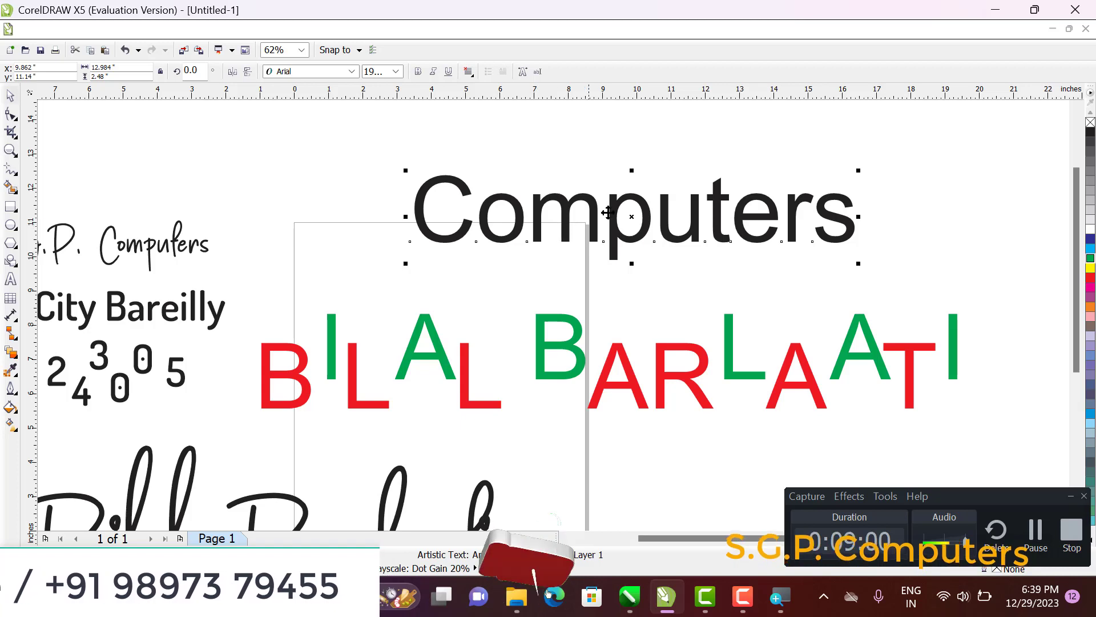
pyautogui.moveTo(590, 212); pyautogui.dragTo(587, 214)
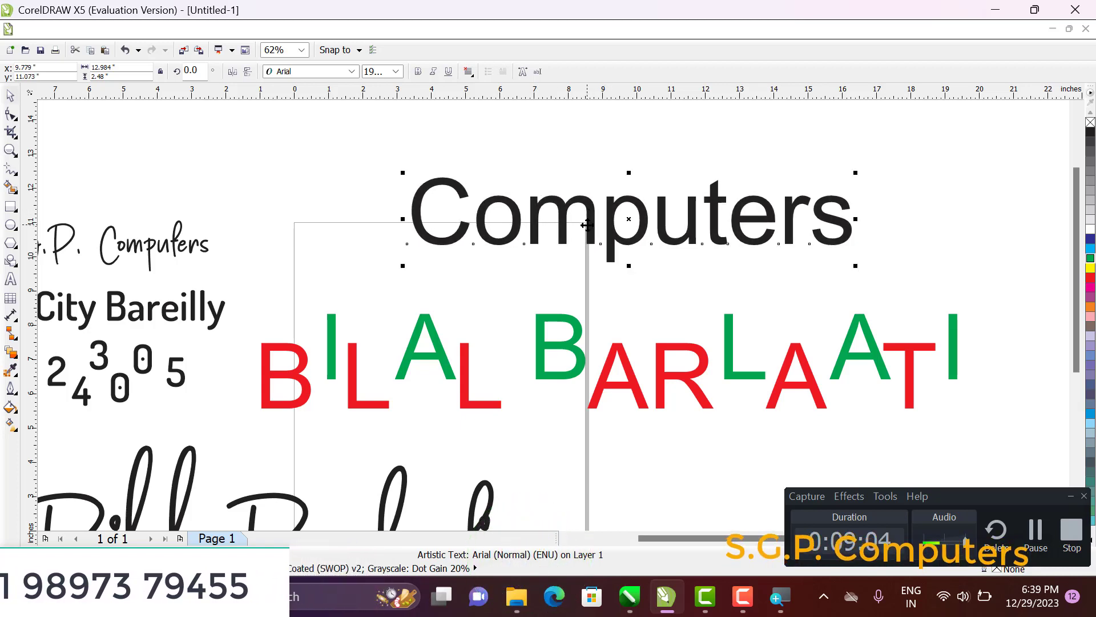
# Step: Change the case of the word "Computers" to UPPERCASE and shift it to about X 11.31 and Y 11.54 inches
pyautogui.press('F8')
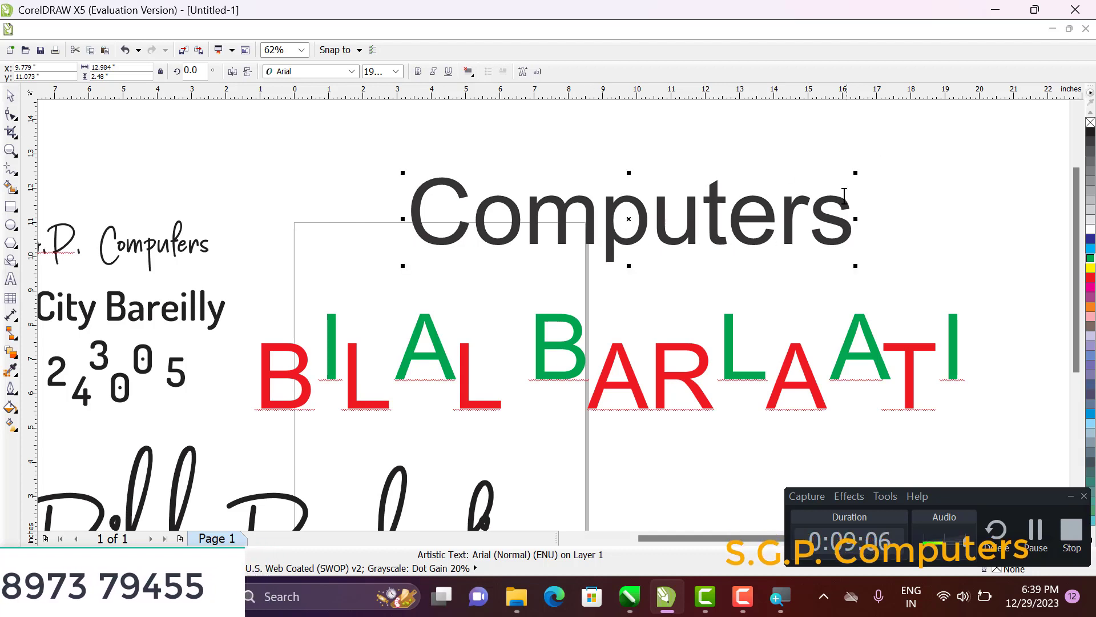
pyautogui.doubleClick(836, 208)
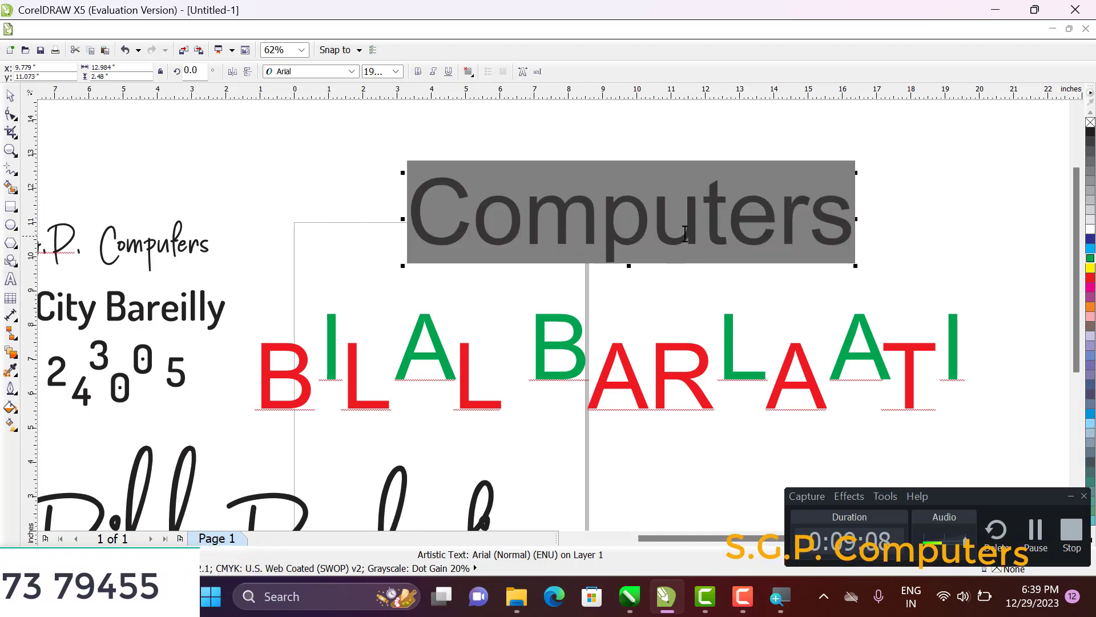
pyautogui.rightClick(577, 205)
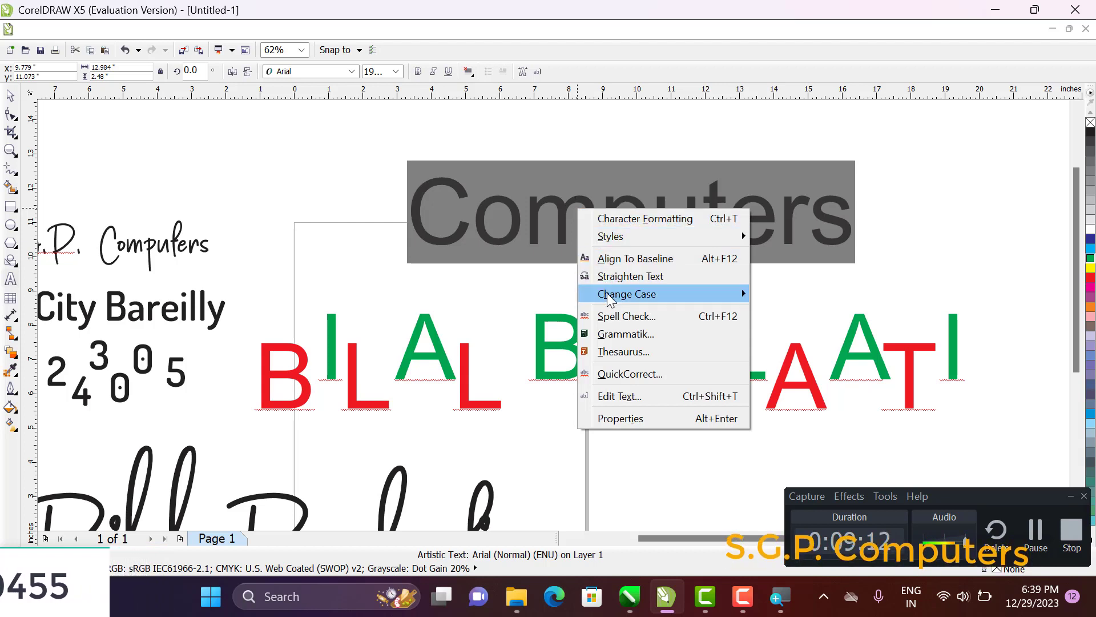
pyautogui.moveTo(645, 302)
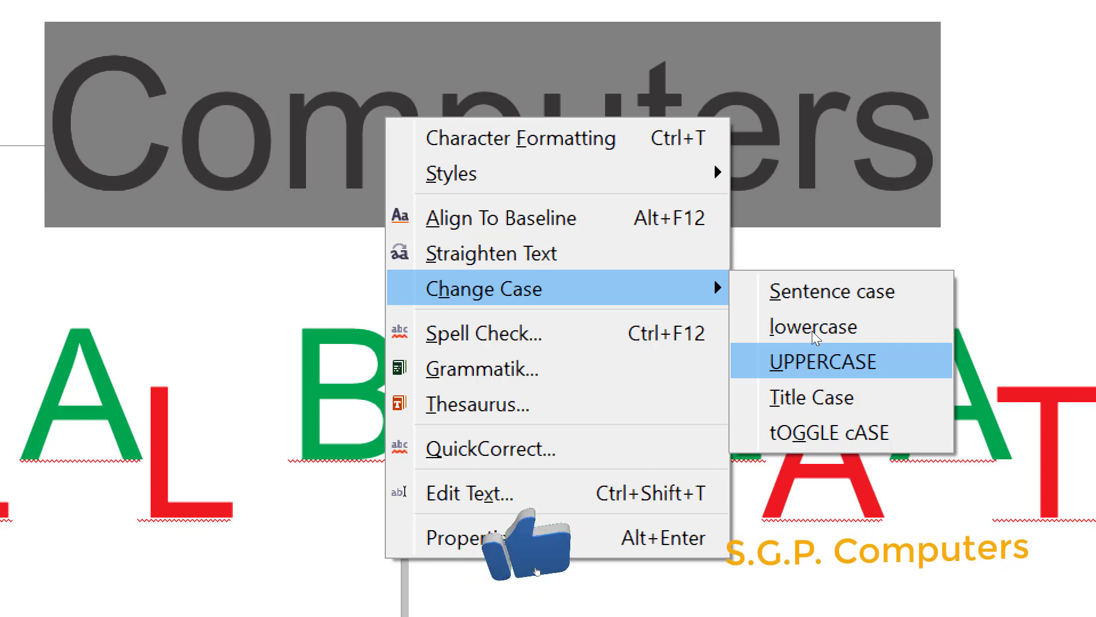
pyautogui.click(784, 345)
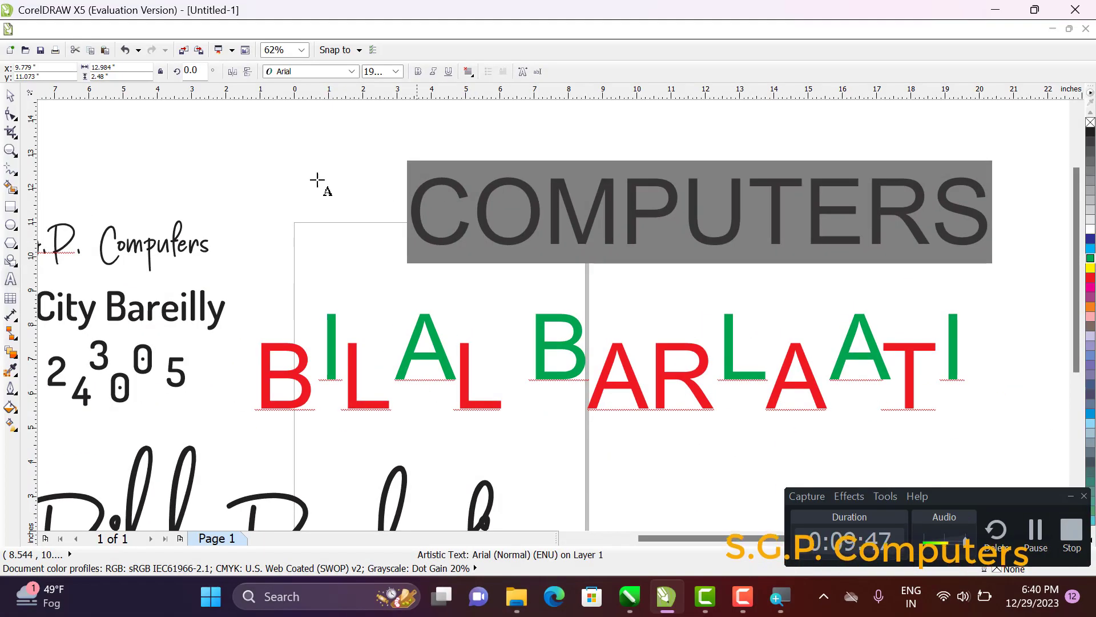
pyautogui.click(10, 96)
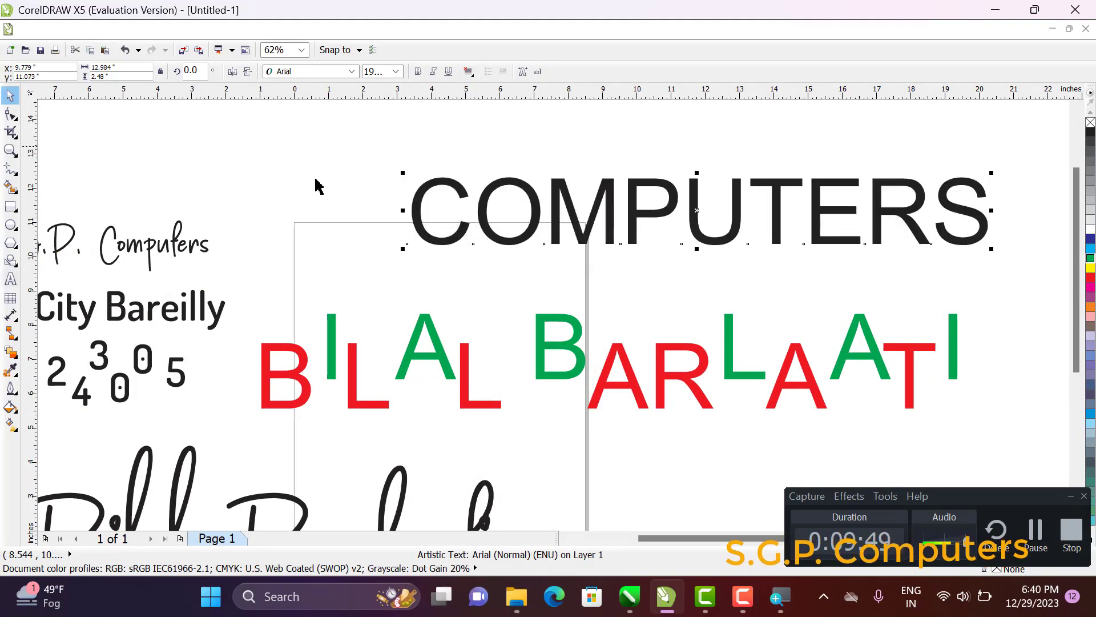
pyautogui.moveTo(693, 210)
pyautogui.mouseDown()
pyautogui.moveTo(680, 212)
pyautogui.moveTo(682, 203)
pyautogui.mouseUp()
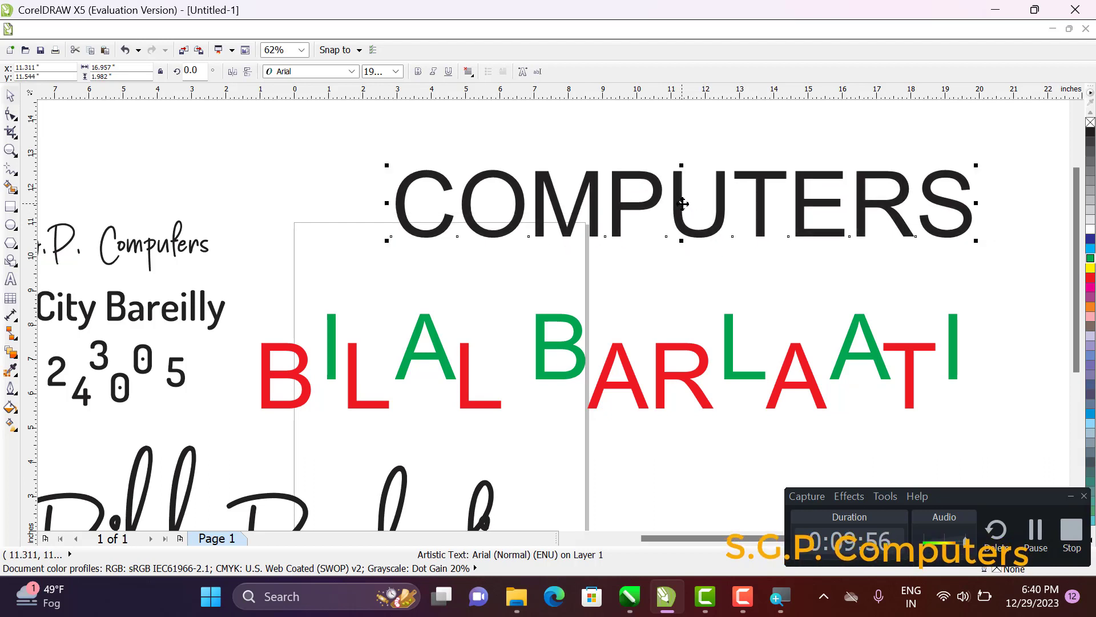